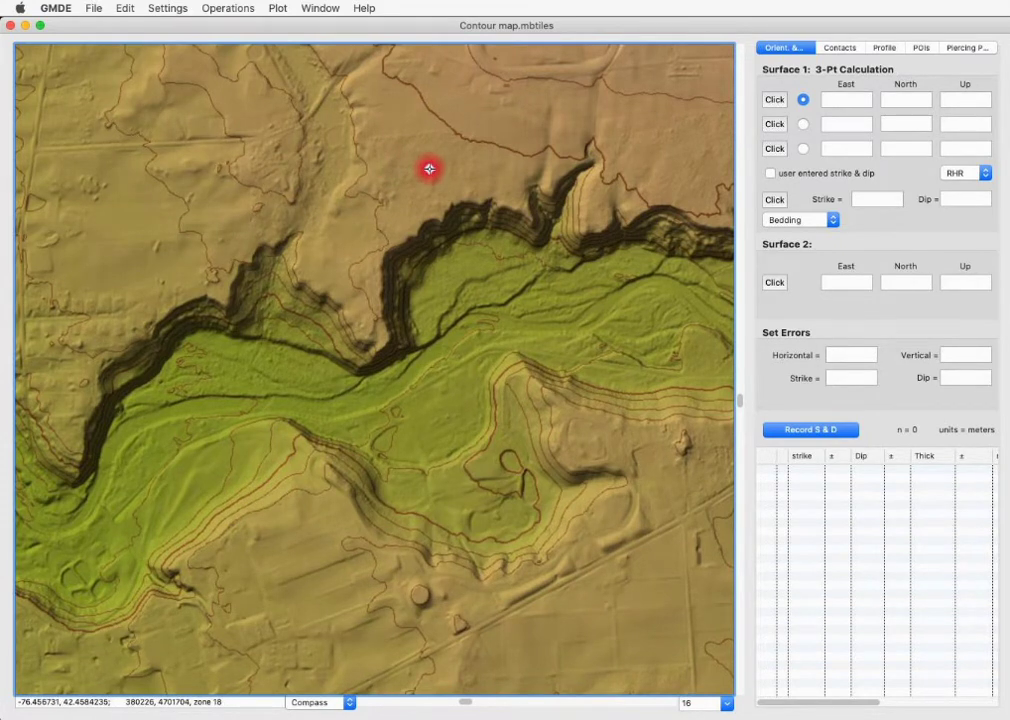
Step: Check an upland point's elevation, toggling the readout to feet and back to meters
left_click(429, 168)
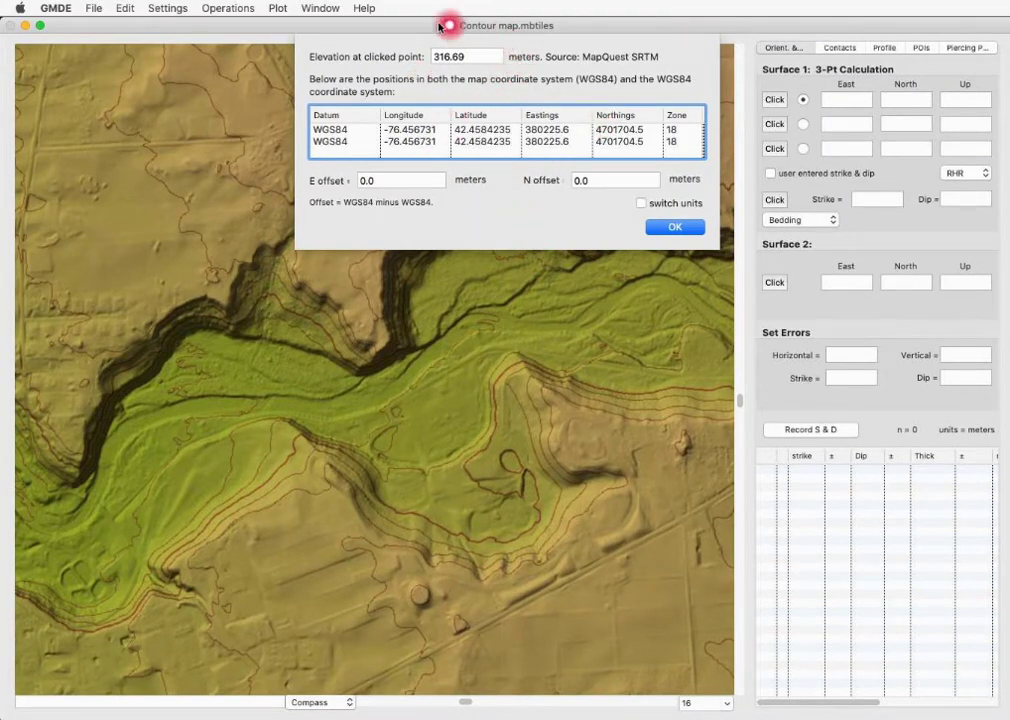
left_click(643, 203)
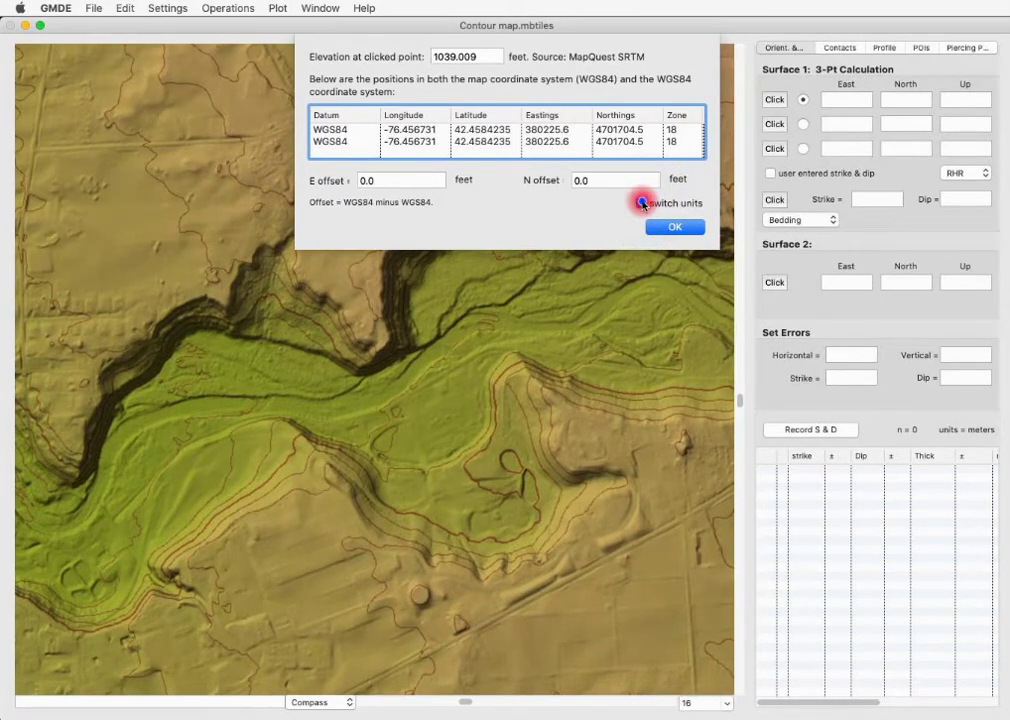
left_click(643, 203)
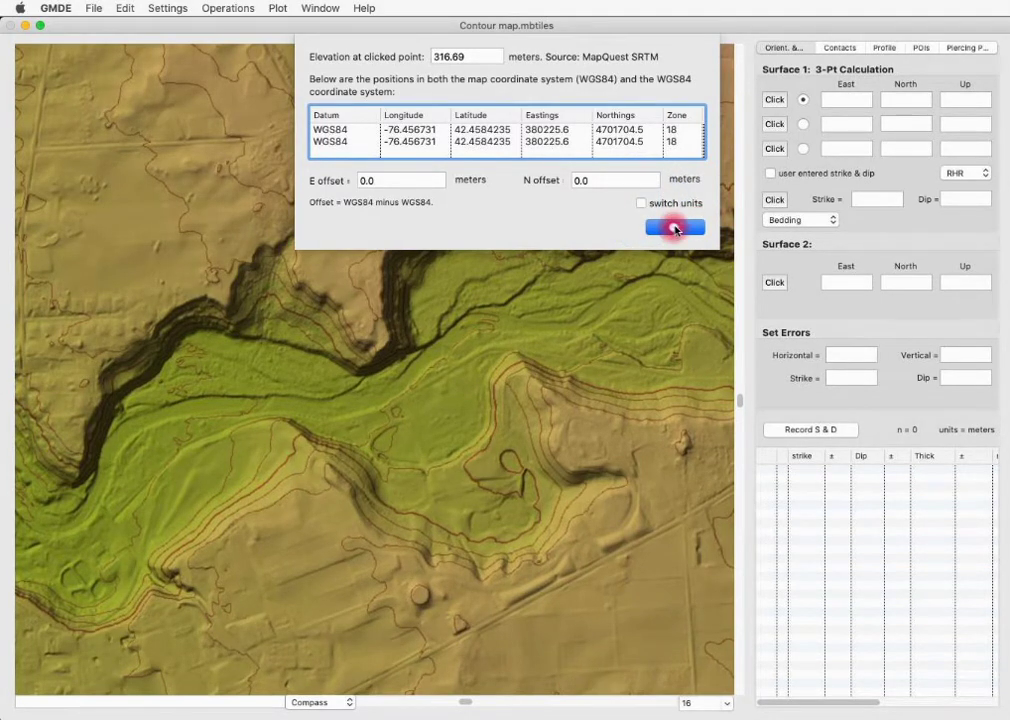
left_click(673, 229)
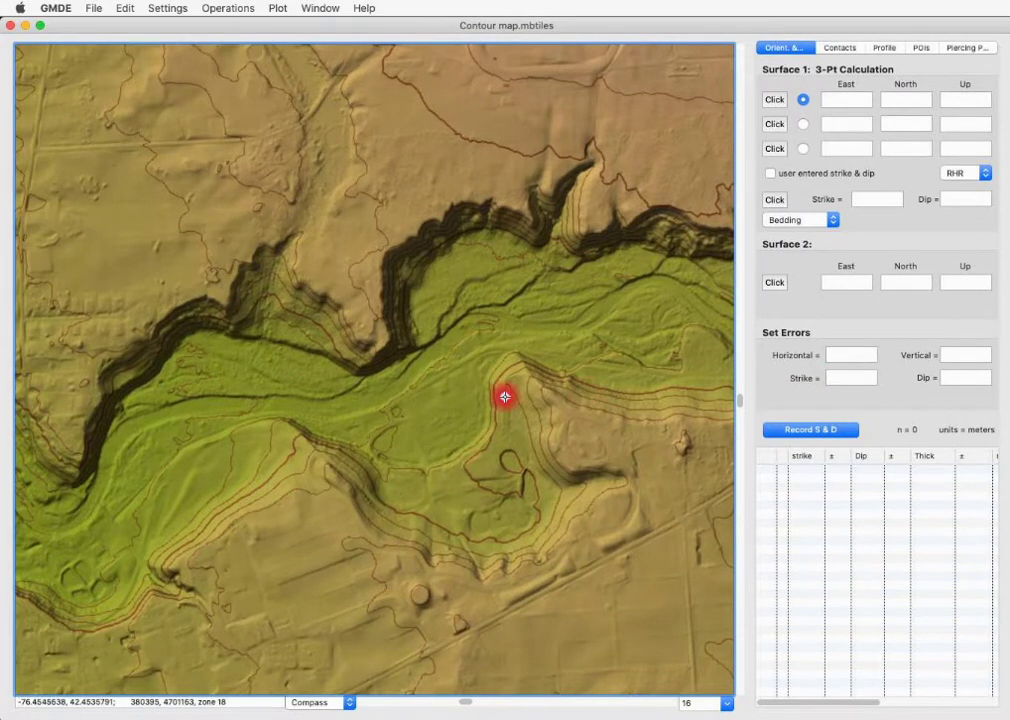
Step: In the Inspector's Topo tab, set the elevation server to USGS NED
left_click(328, 7)
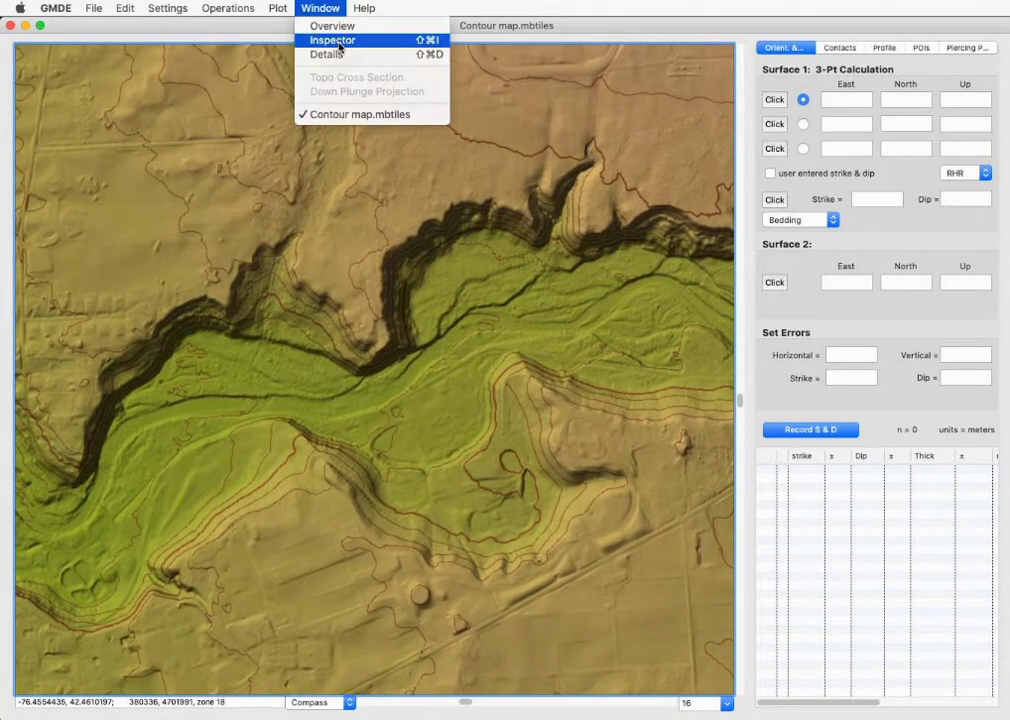
left_click(339, 44)
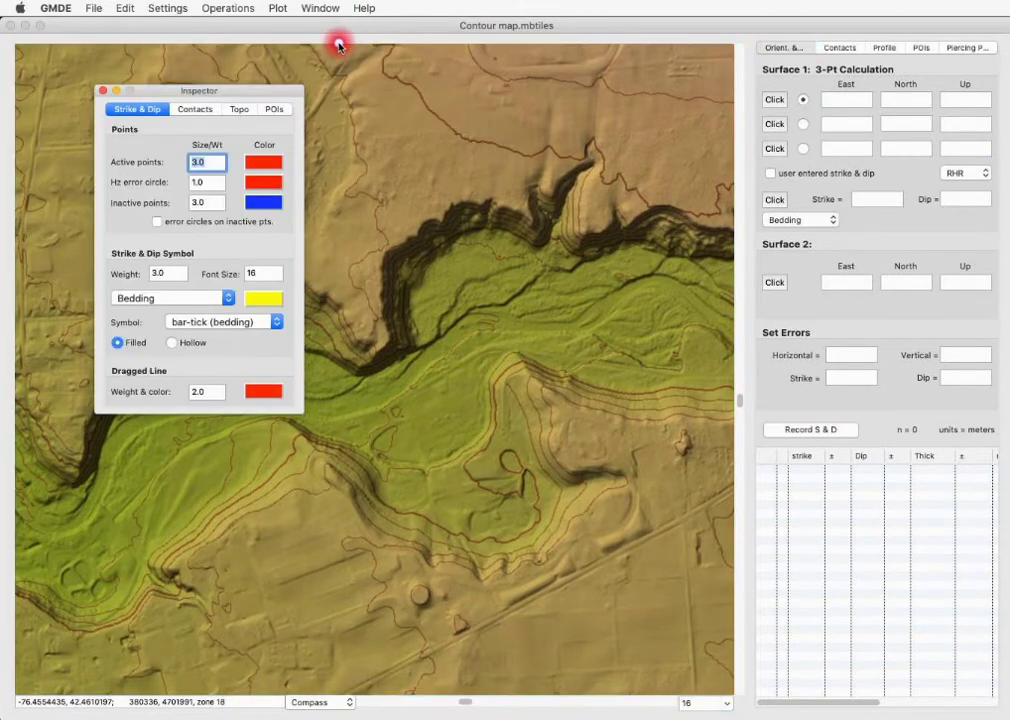
left_click(239, 108)
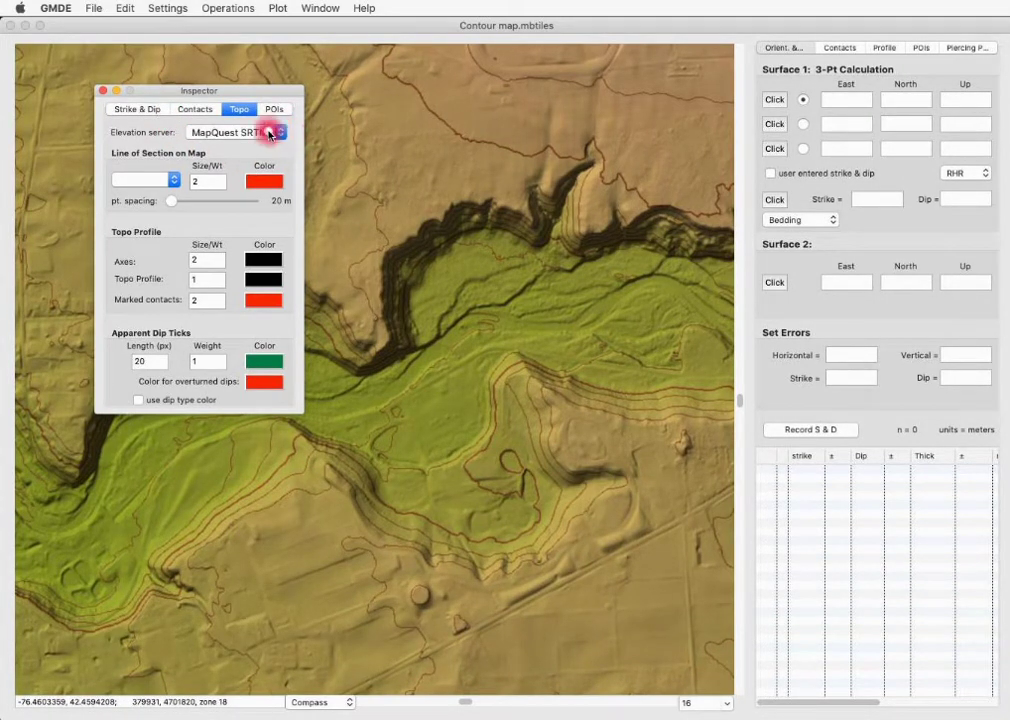
left_click(282, 134)
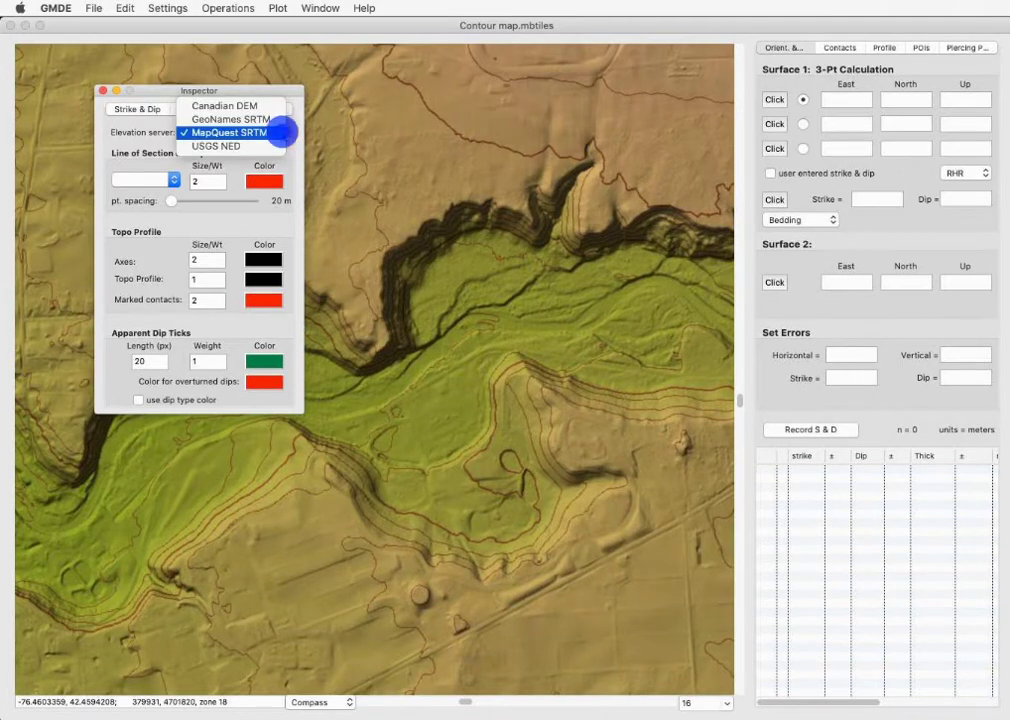
left_click(276, 146)
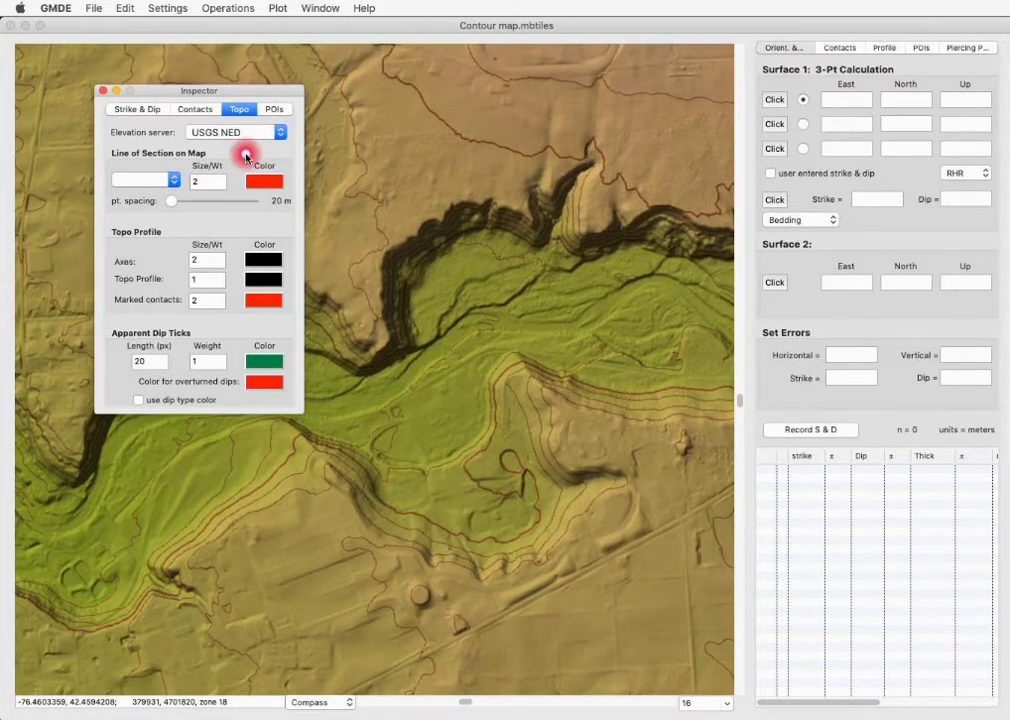
left_click(104, 92)
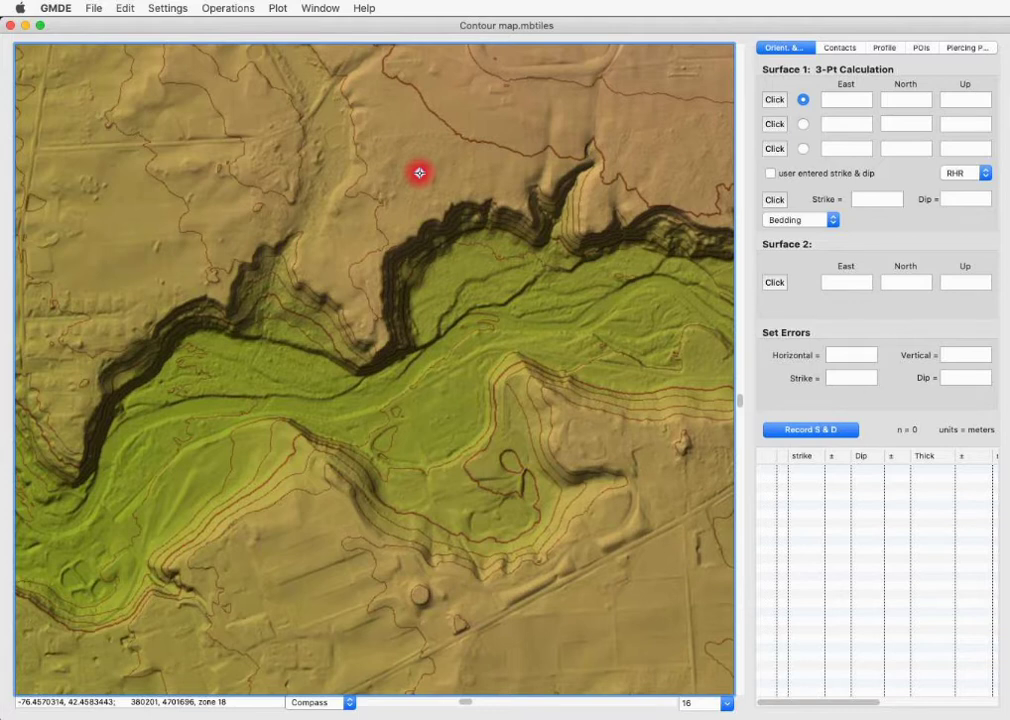
Step: Read Ithaca East LiDAR.flt as a GridFloat DEM, then check a map point's elevation
left_click(88, 8)
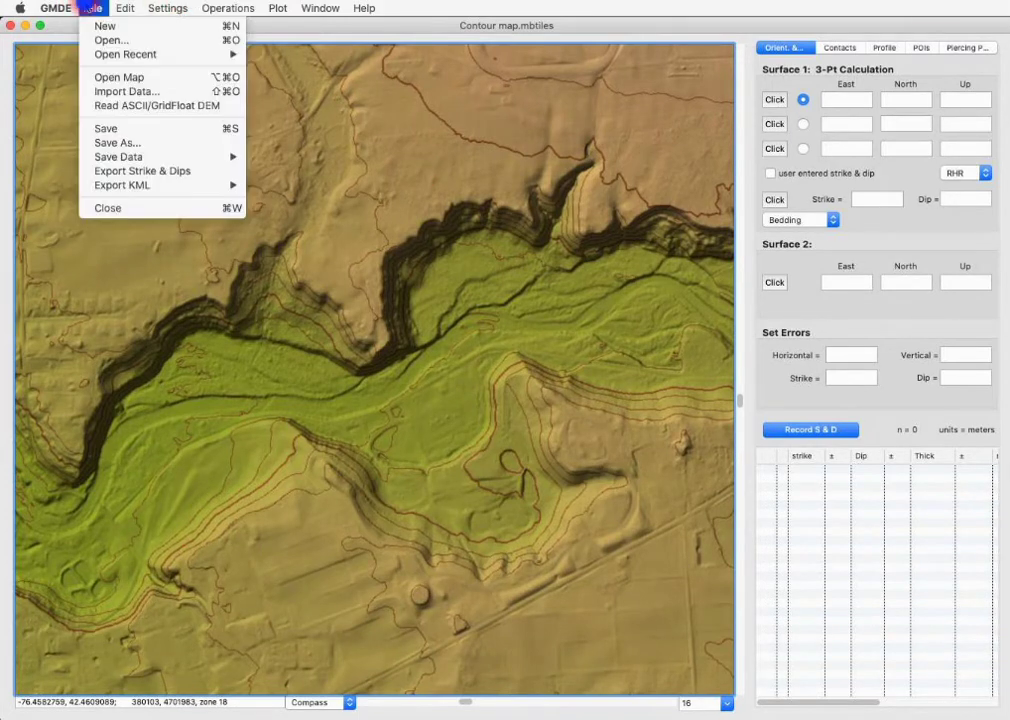
left_click(107, 106)
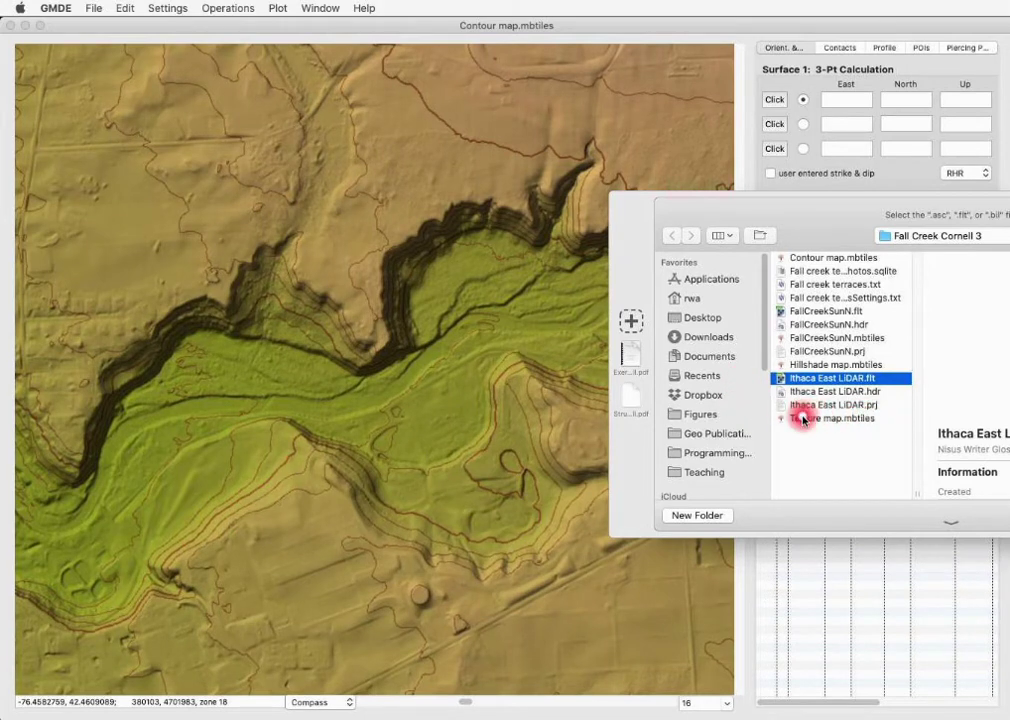
double_click(886, 380)
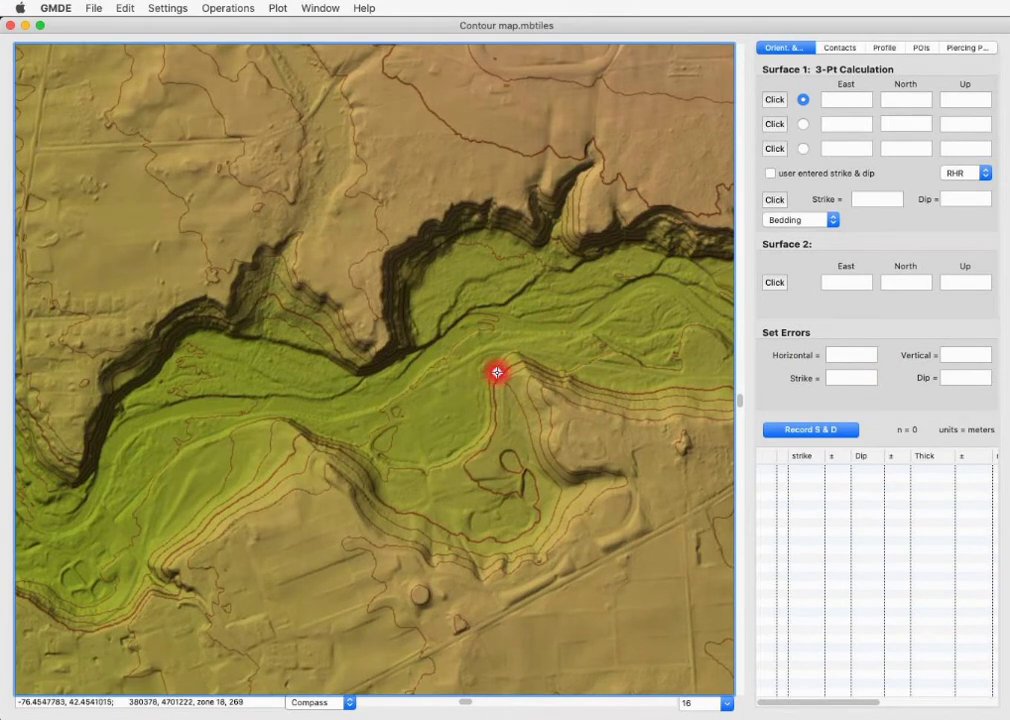
double_click(264, 677)
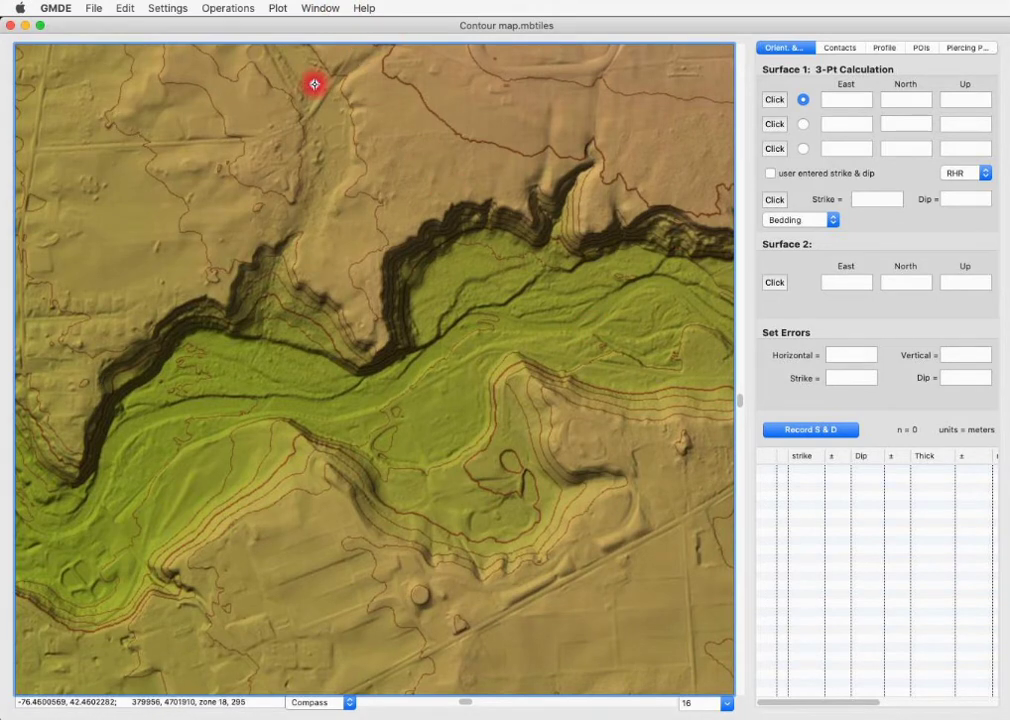
Step: Digitize a new topo profile from the northern upland across Fall Creek to the southeast end
left_click(224, 9)
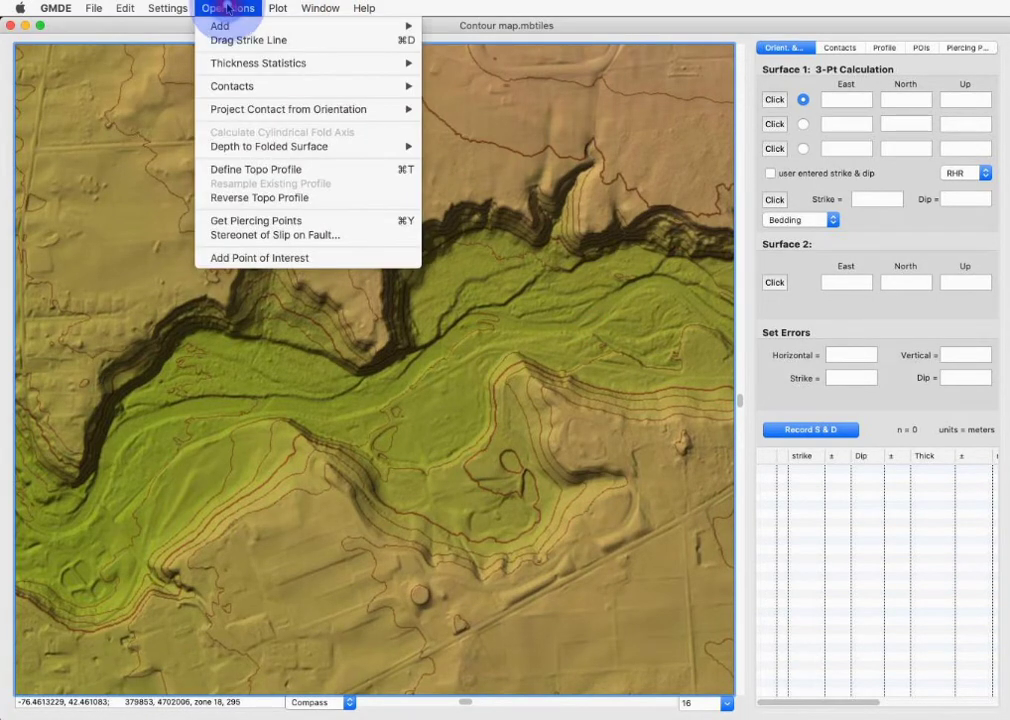
left_click(270, 170)
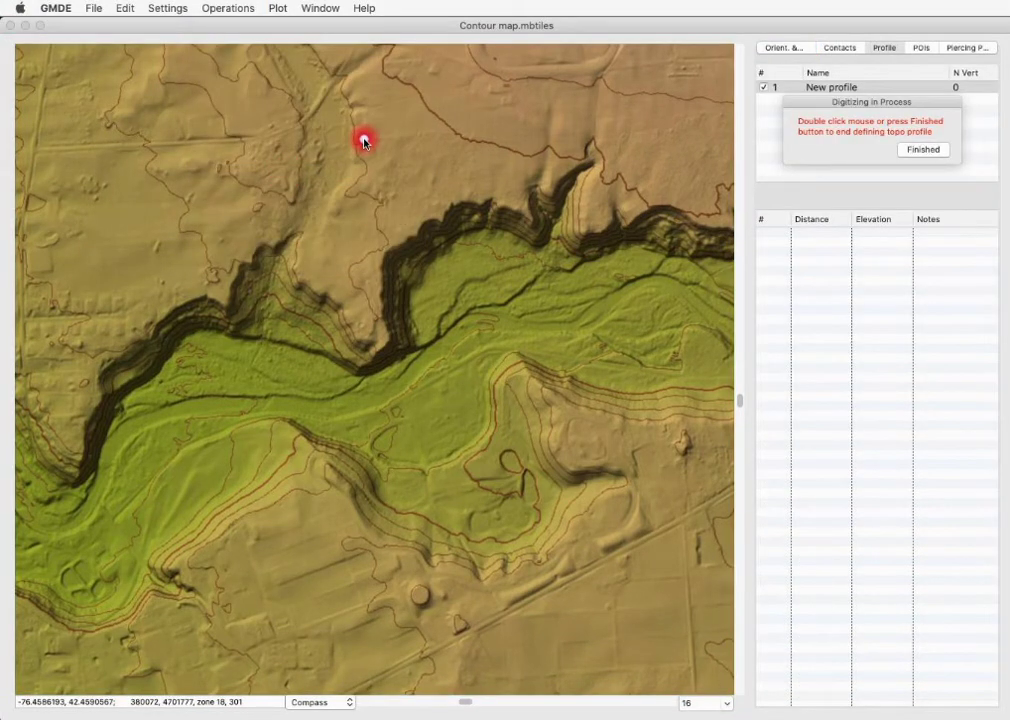
left_click(418, 89)
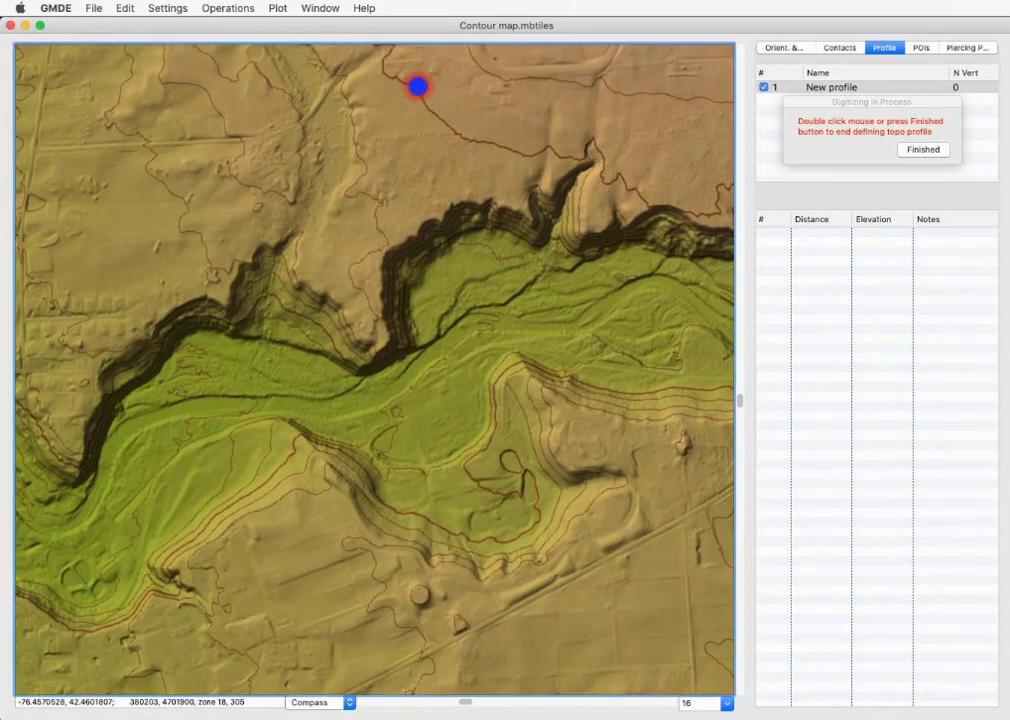
left_click(425, 216)
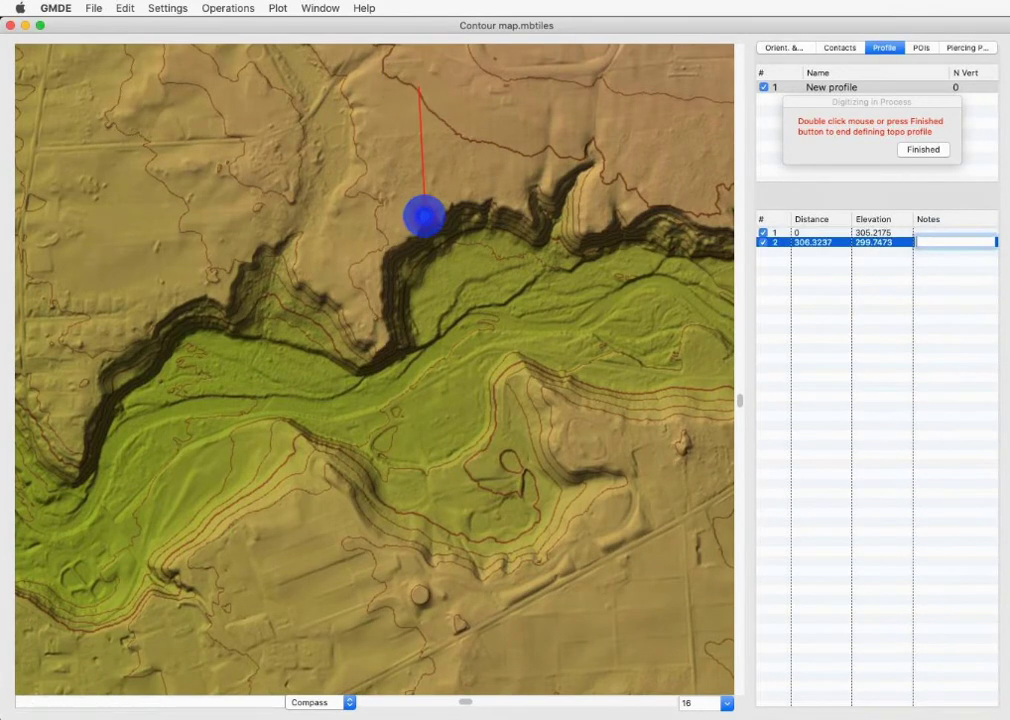
left_click(469, 323)
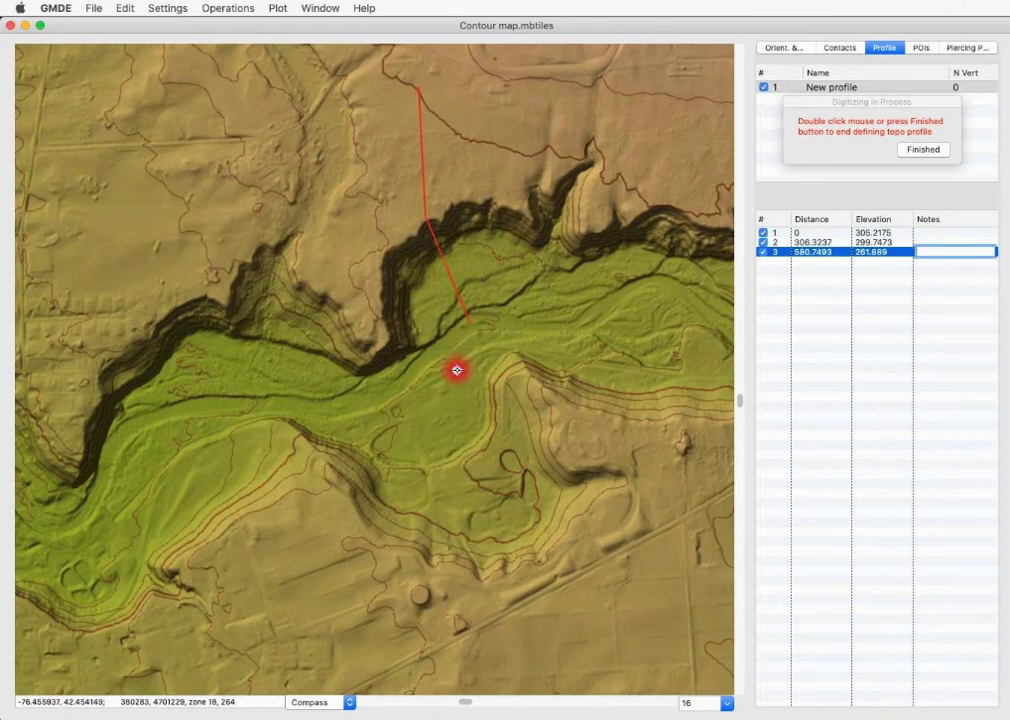
left_click(455, 367)
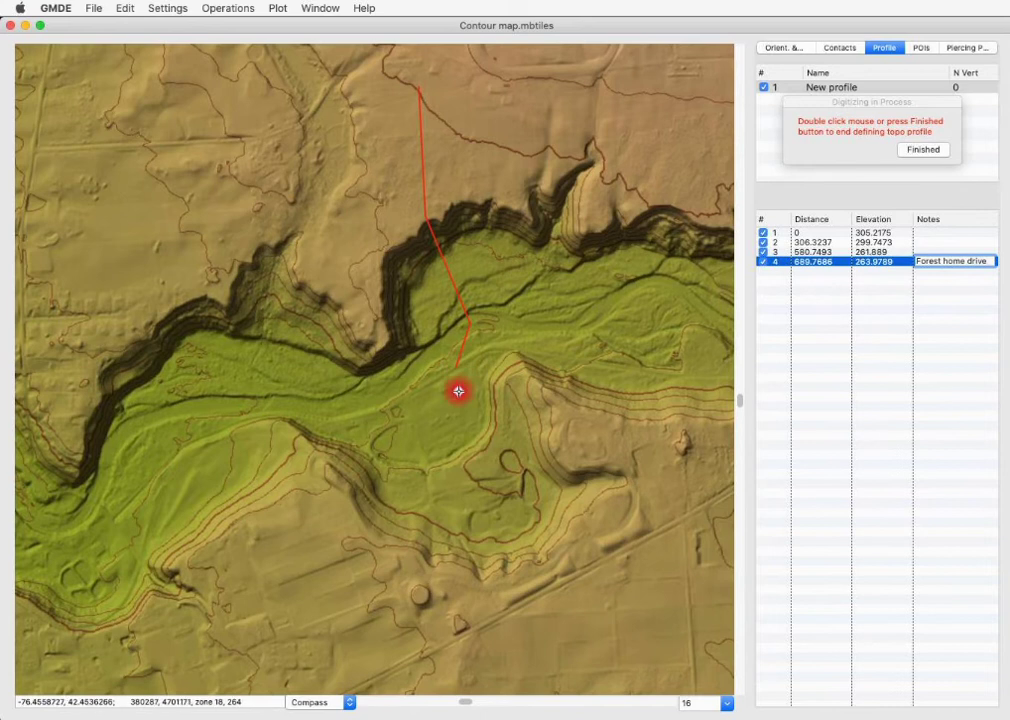
left_click(468, 430)
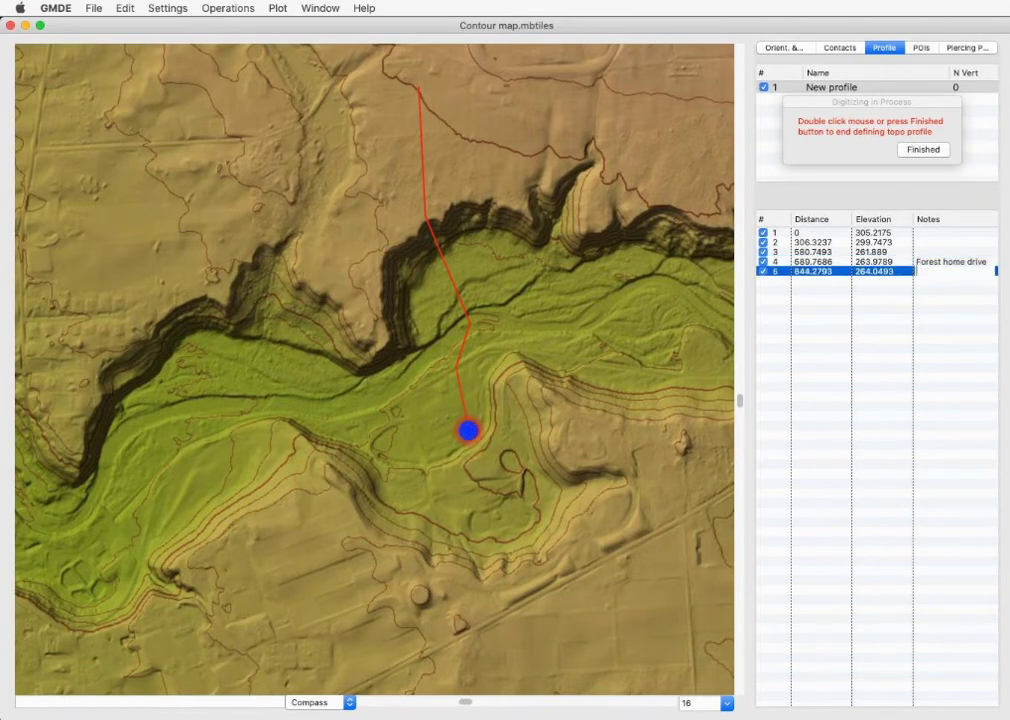
double_click(632, 647)
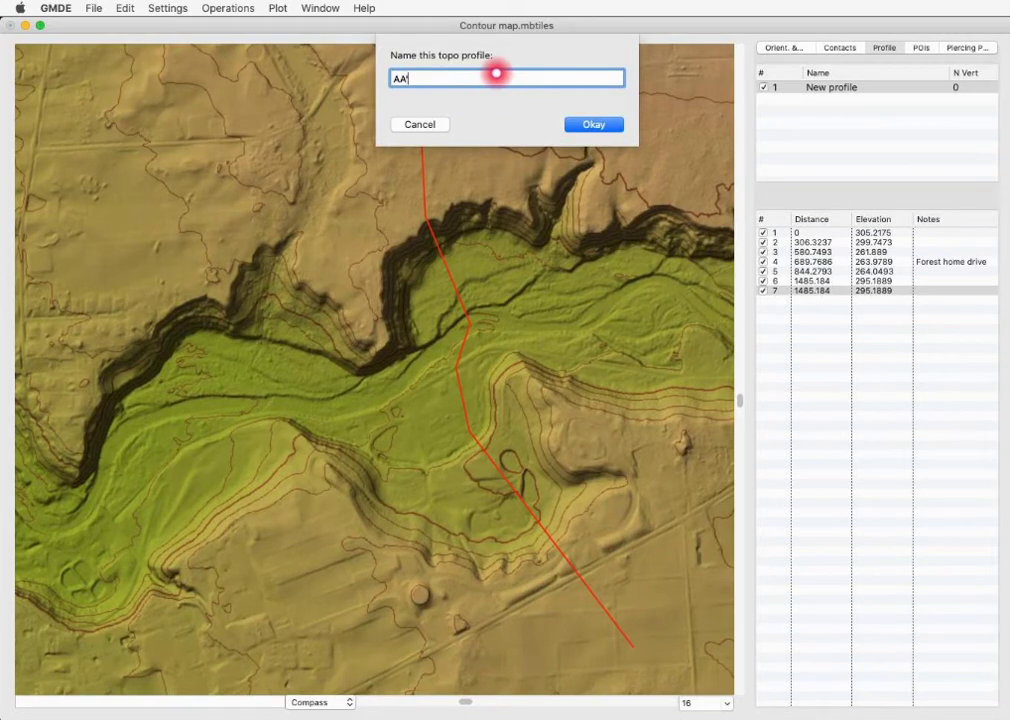
Step: Confirm AA' as the name of the new topo profile
left_click(594, 124)
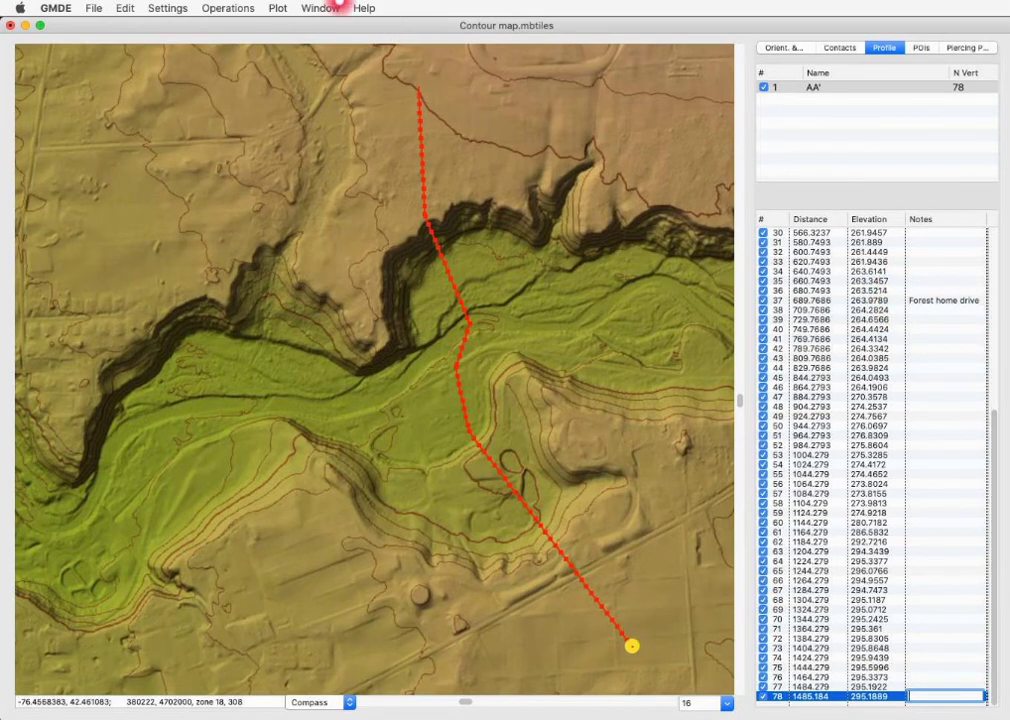
Step: Drag the Inspector's Topo point-spacing slider to 5 m to resample AA'
left_click(321, 8)
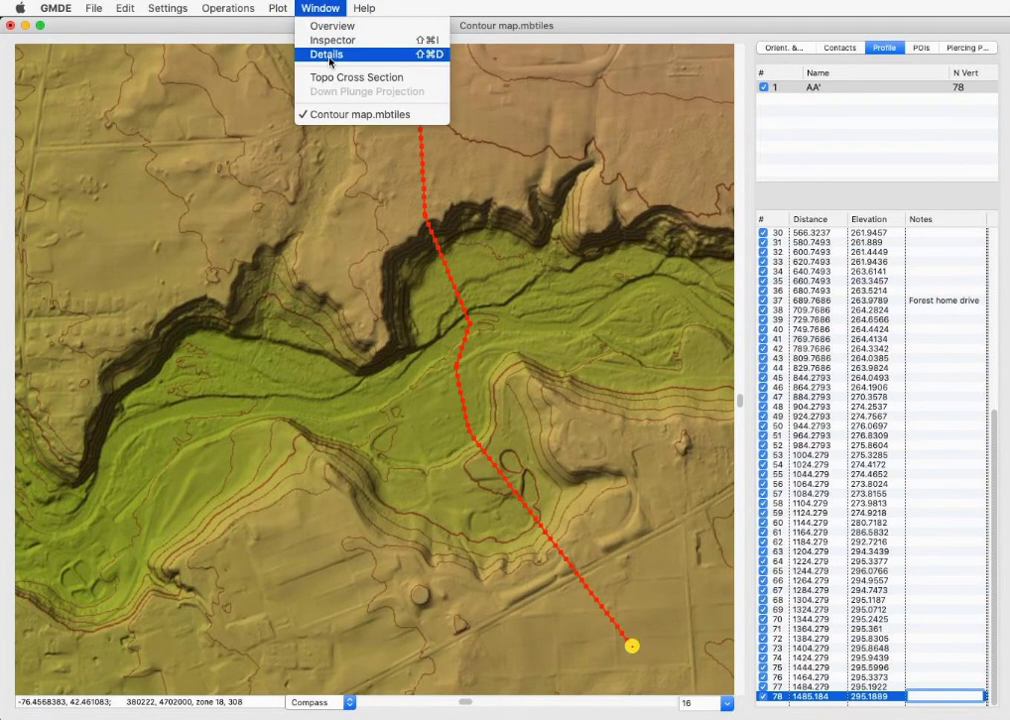
left_click(333, 41)
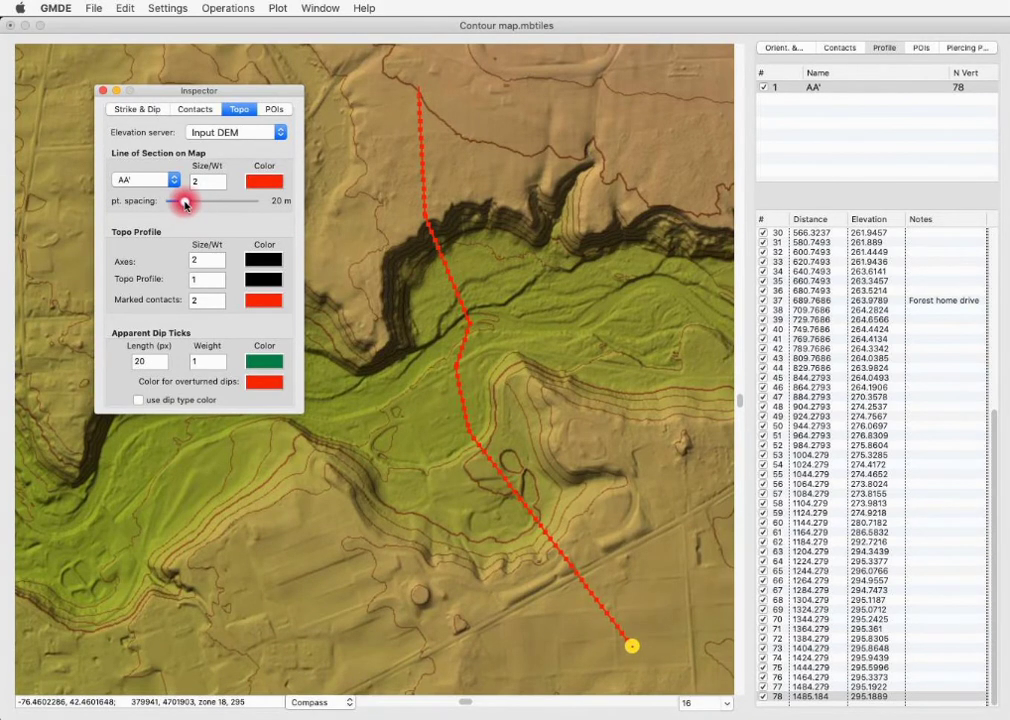
left_click_drag(184, 202, 145, 200)
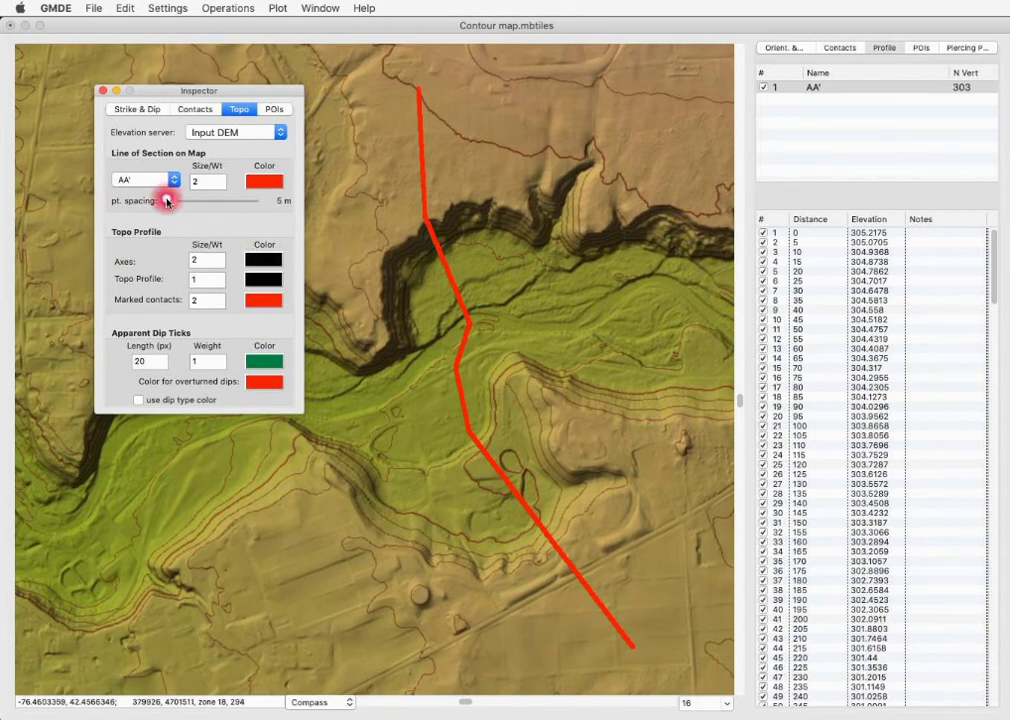
left_click_drag(166, 200, 62, 197)
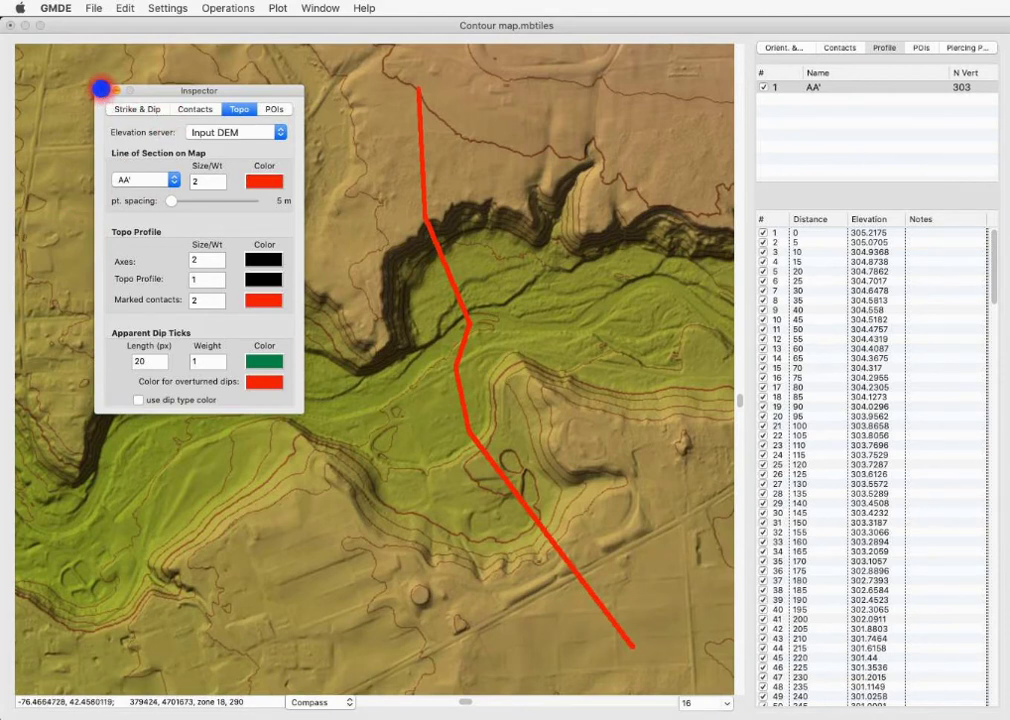
left_click(101, 89)
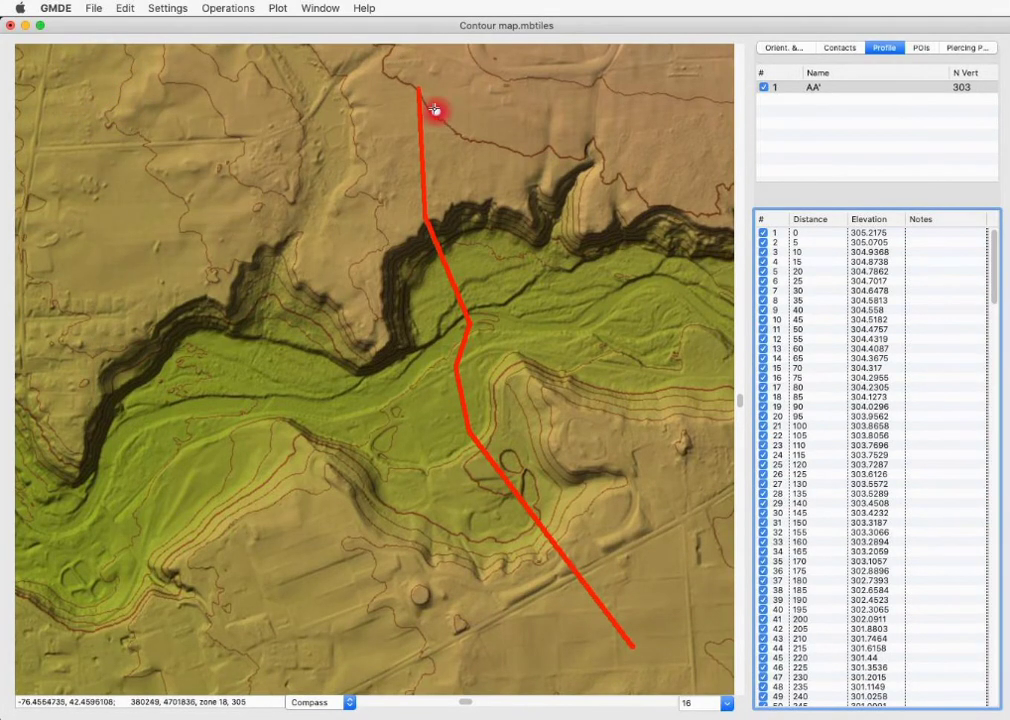
Step: Open the Topo Cross Section window for AA' and enlarge it to fill the screen
left_click(318, 7)
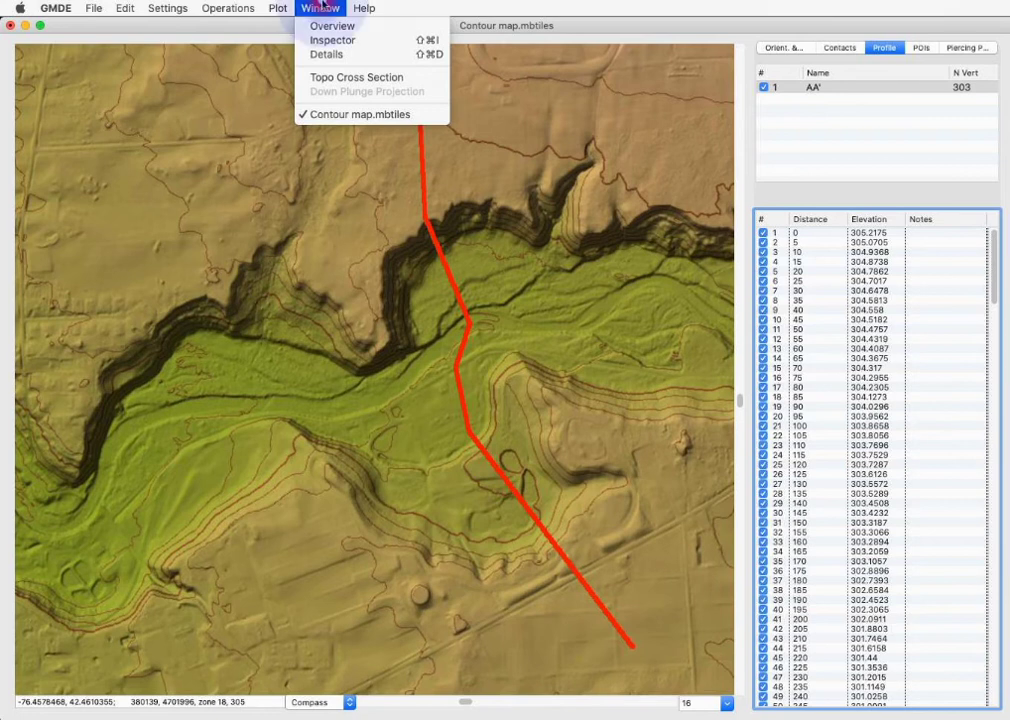
left_click(339, 77)
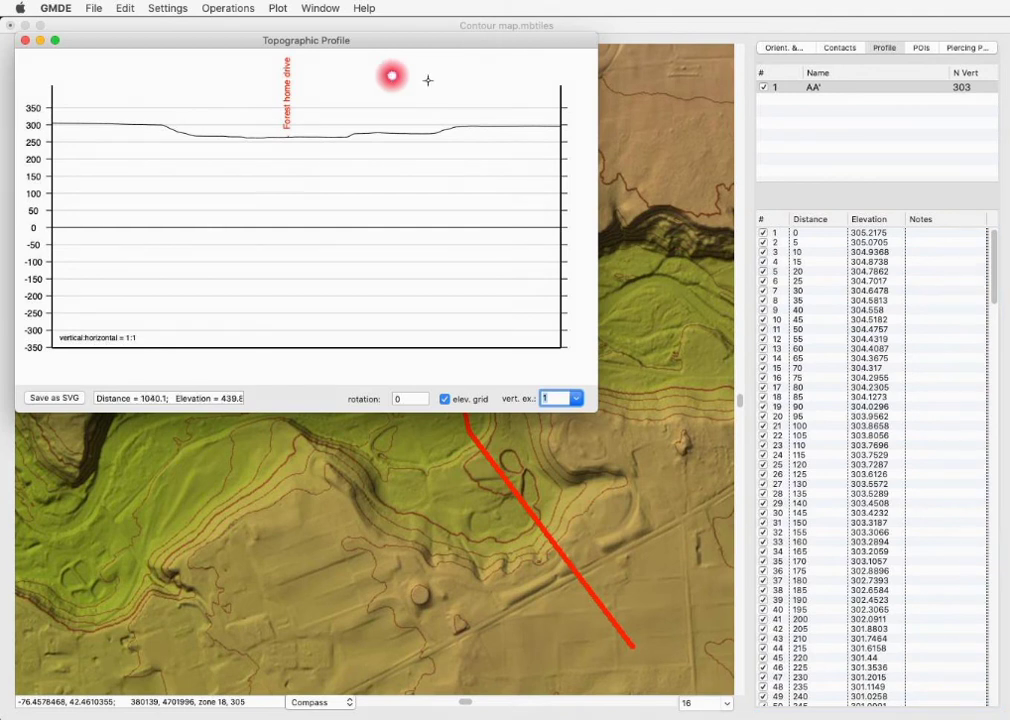
left_click_drag(594, 408, 978, 636)
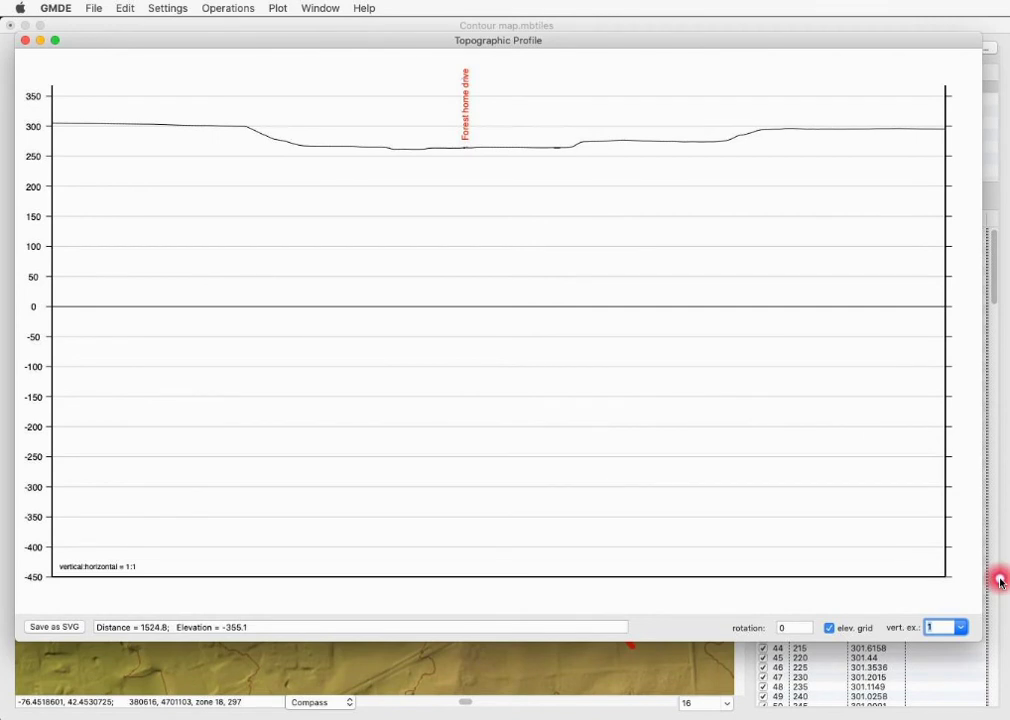
Step: Change the profile's vertical exaggeration to 3, then to 4
left_click(960, 630)
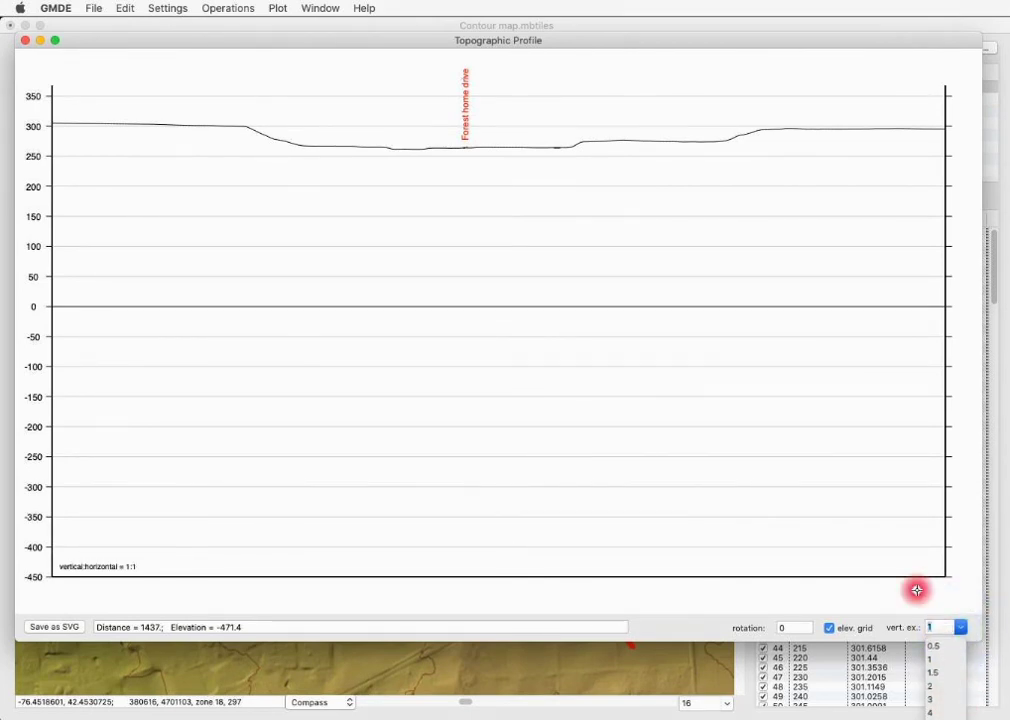
left_click(947, 700)
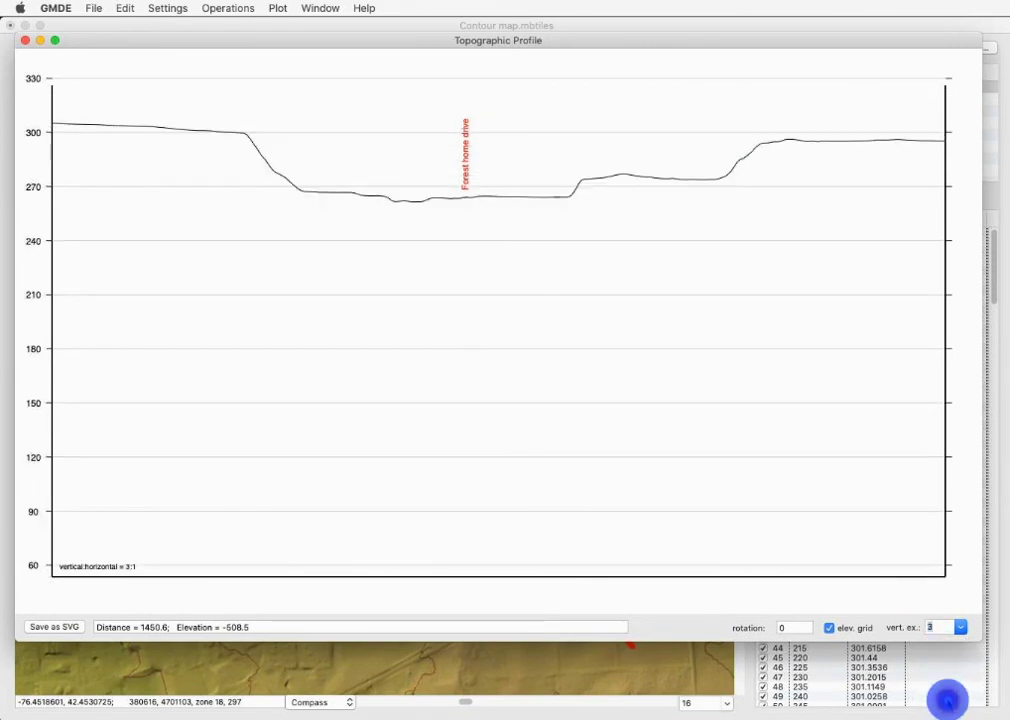
left_click(958, 627)
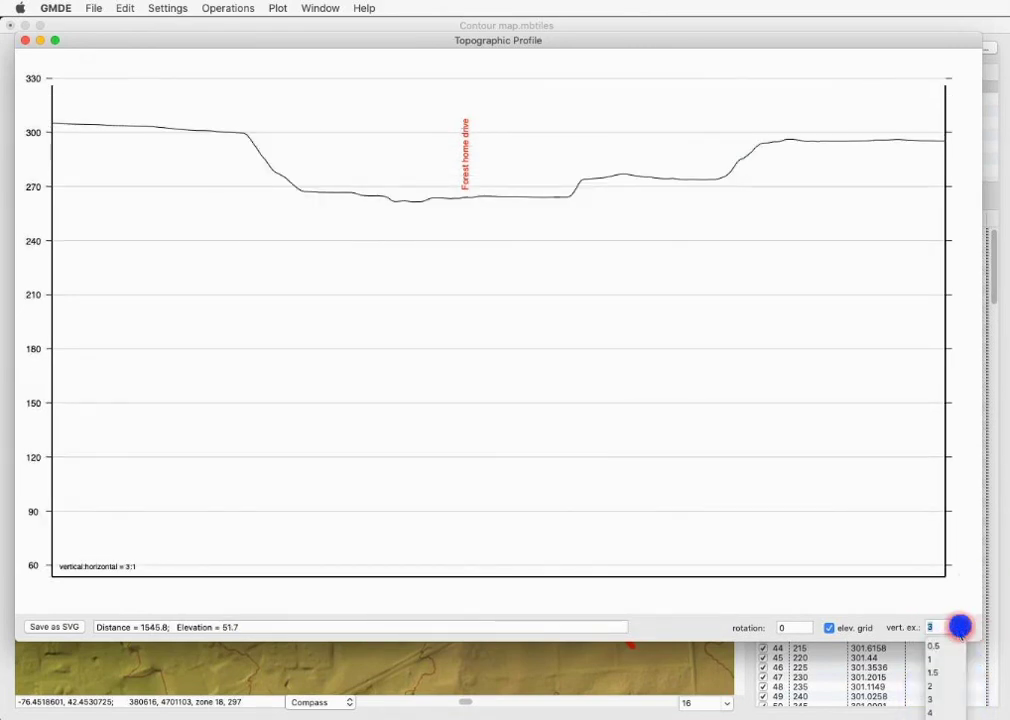
left_click(942, 710)
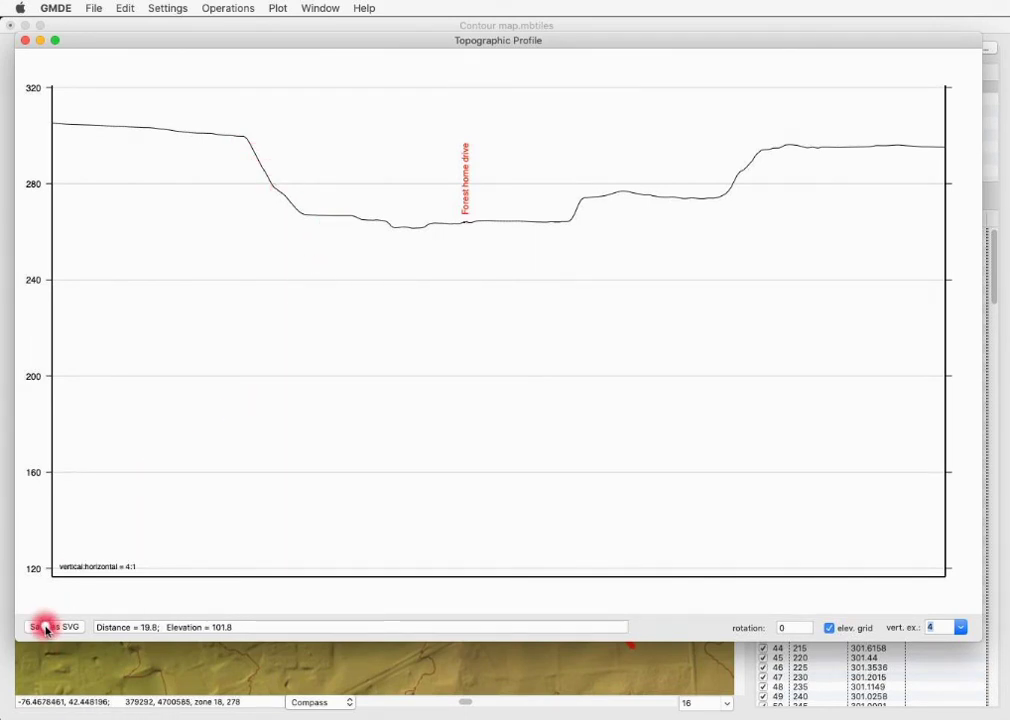
left_click(270, 347)
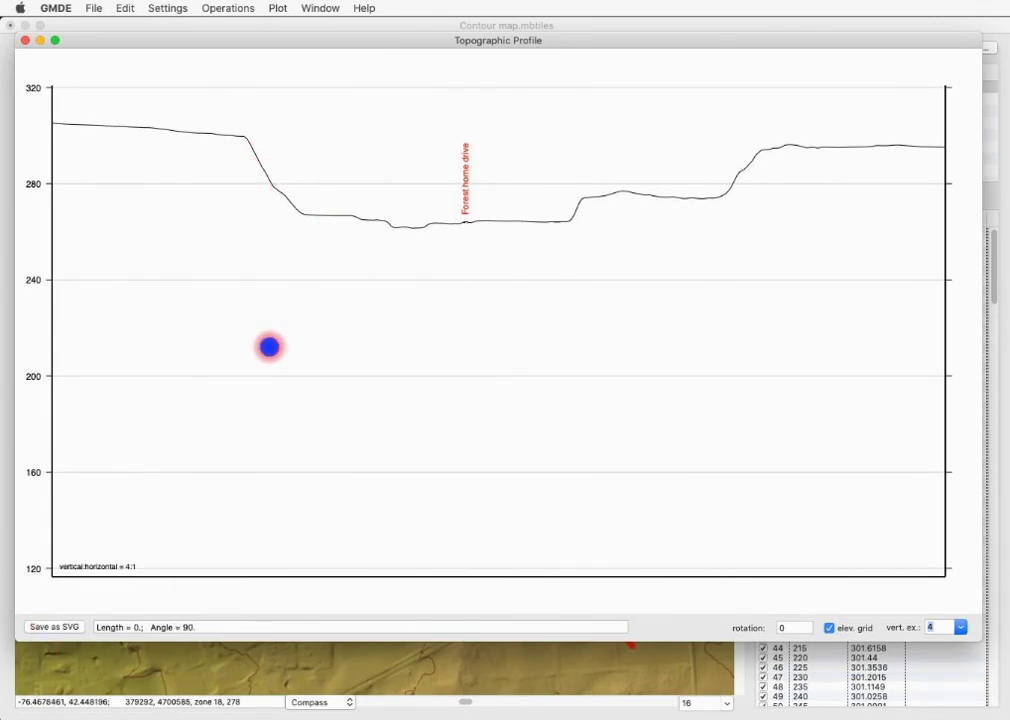
Step: Use Edit > Copy to put the 4:1 AA' profile on the clipboard
left_click(118, 7)
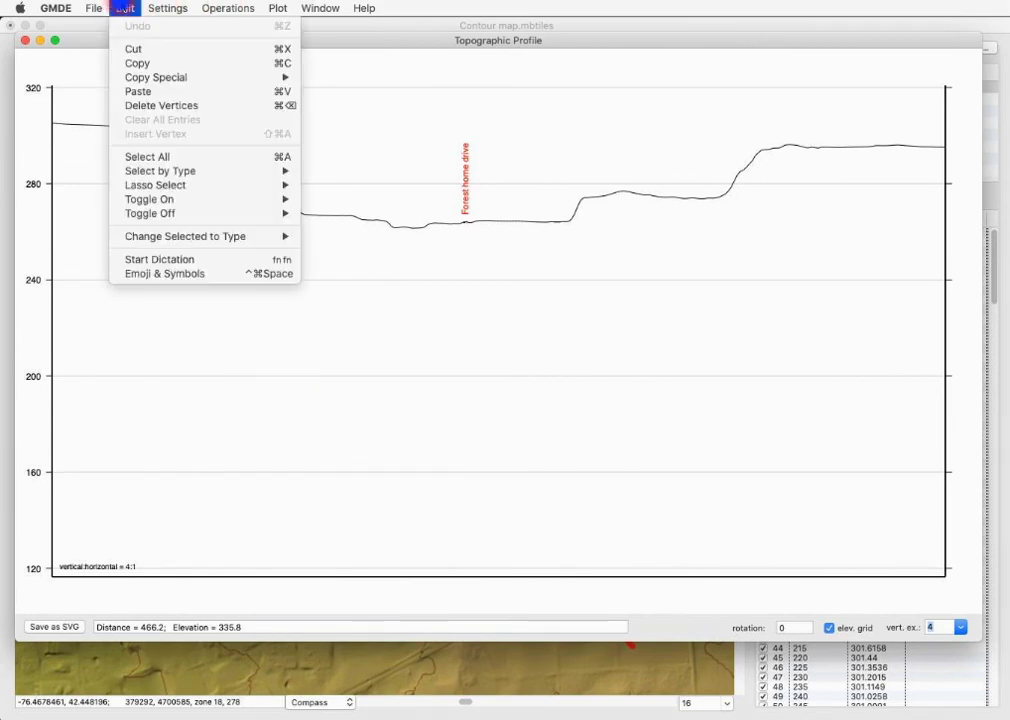
left_click(146, 63)
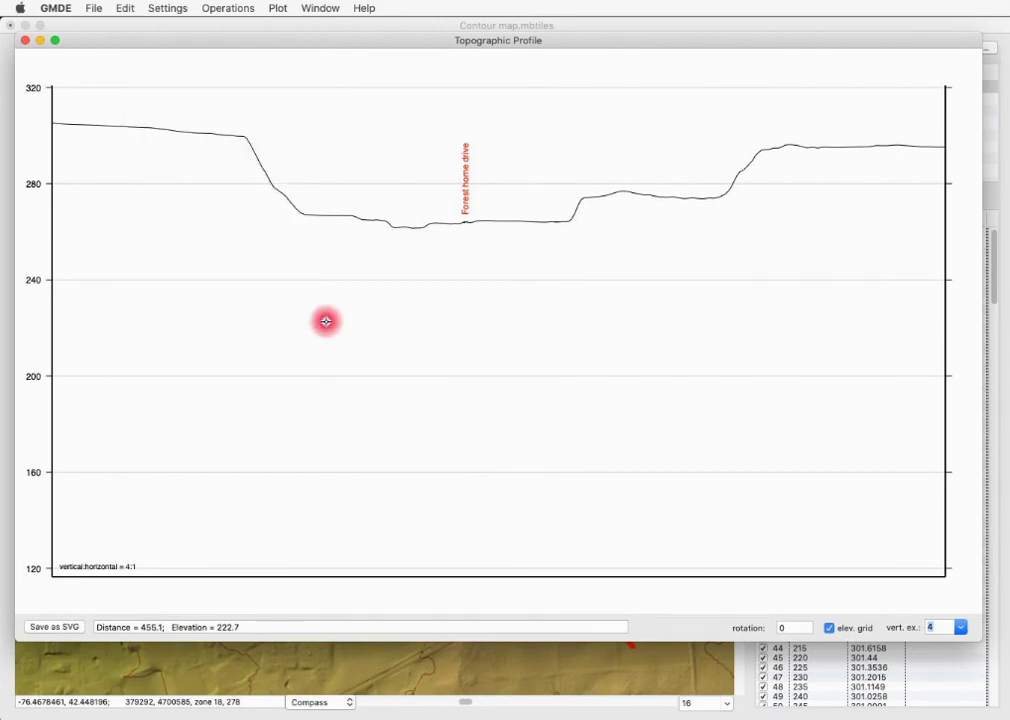